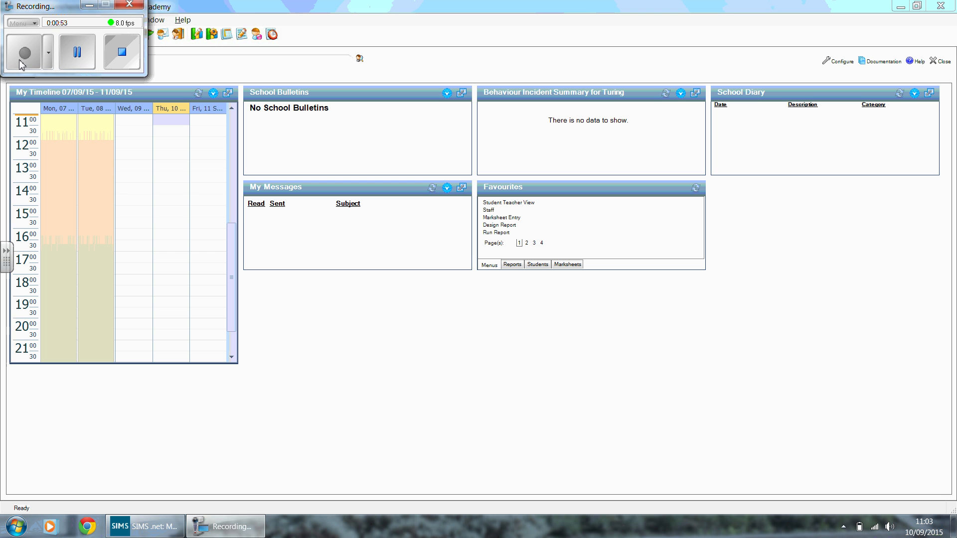
pyautogui.click(256, 5)
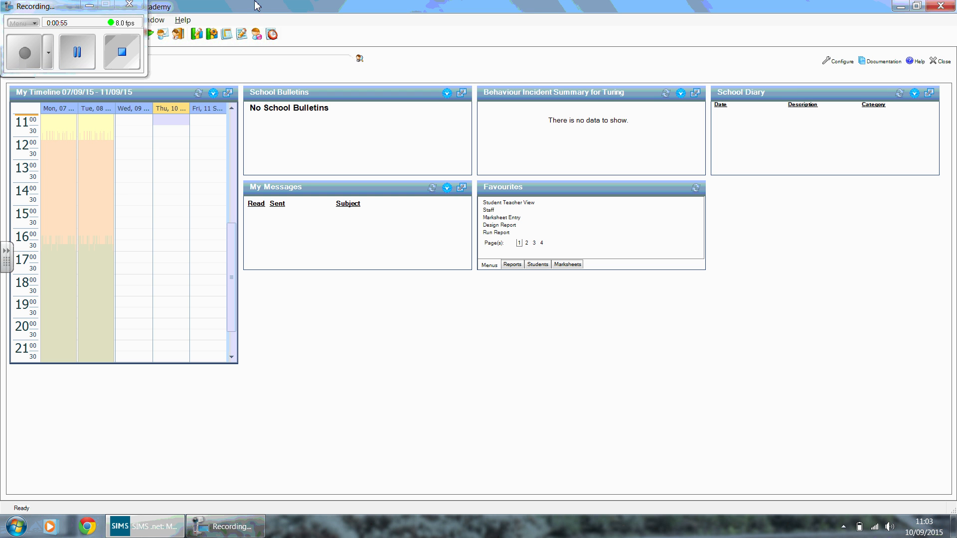
pyautogui.click(85, 6)
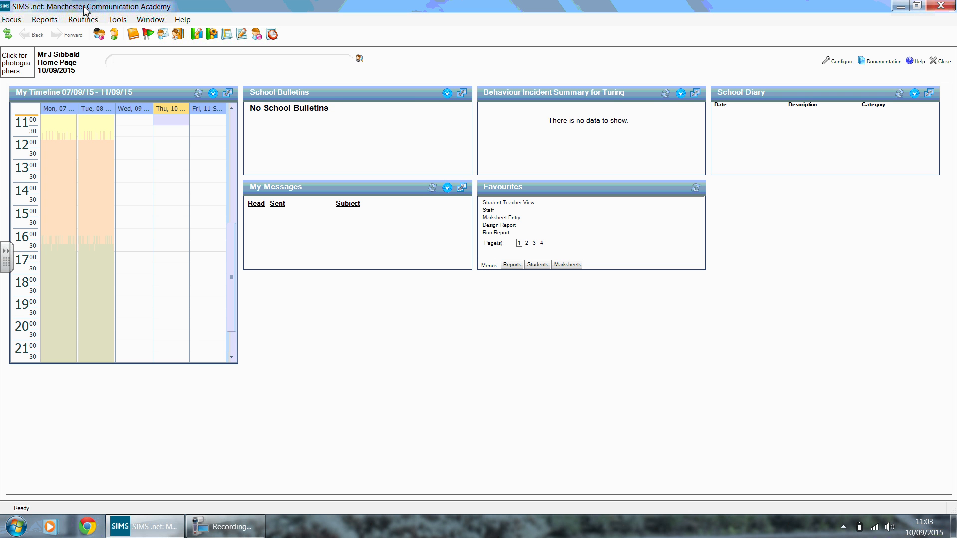
# - Search for all current students and open the record of the first student in the list
pyautogui.click(98, 34)
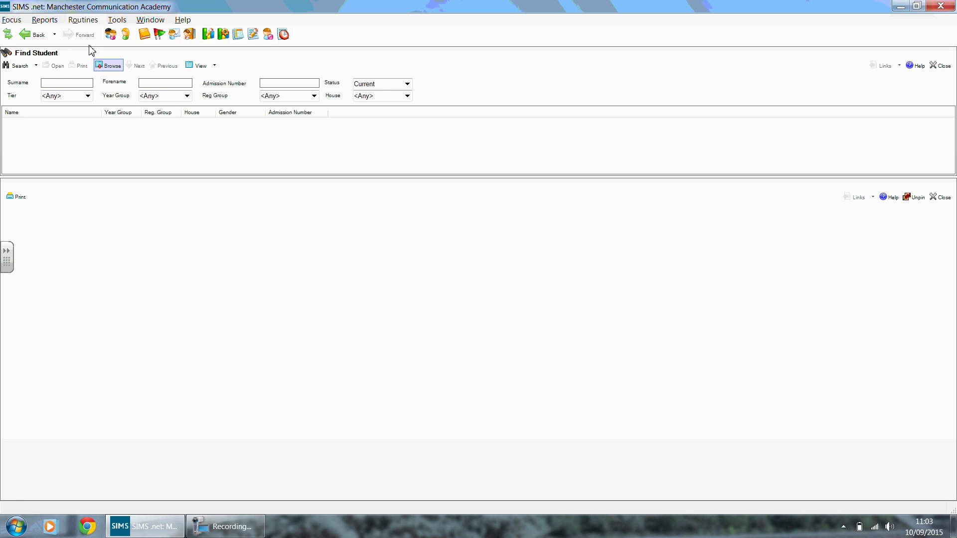
pyautogui.click(25, 67)
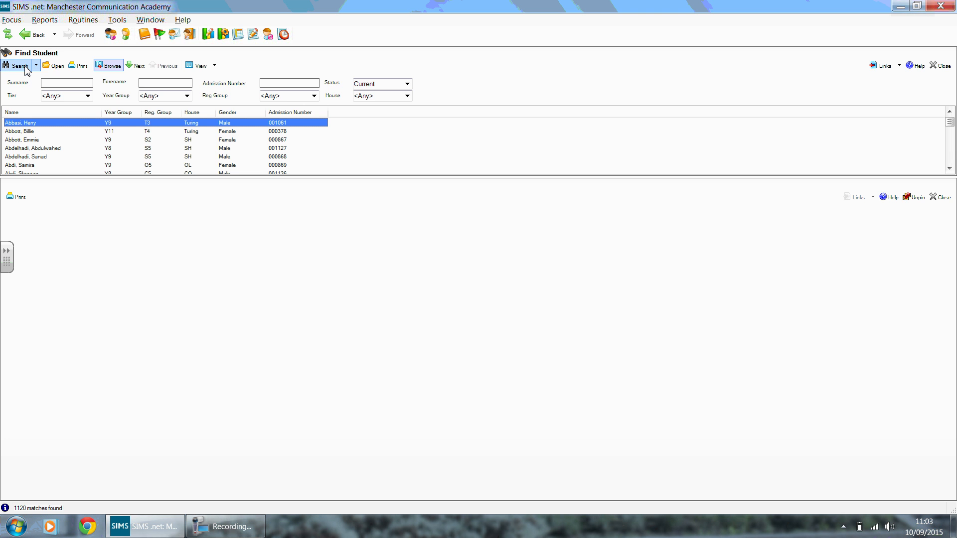
pyautogui.doubleClick(18, 124)
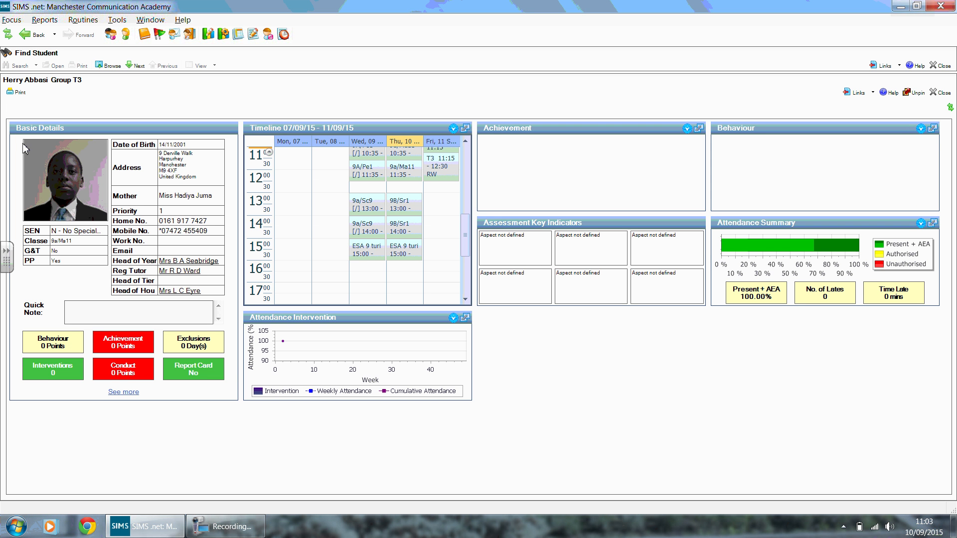
# - Start a new behaviour entry for the student with type Progress Leader and activity type Progress Group
pyautogui.click(52, 342)
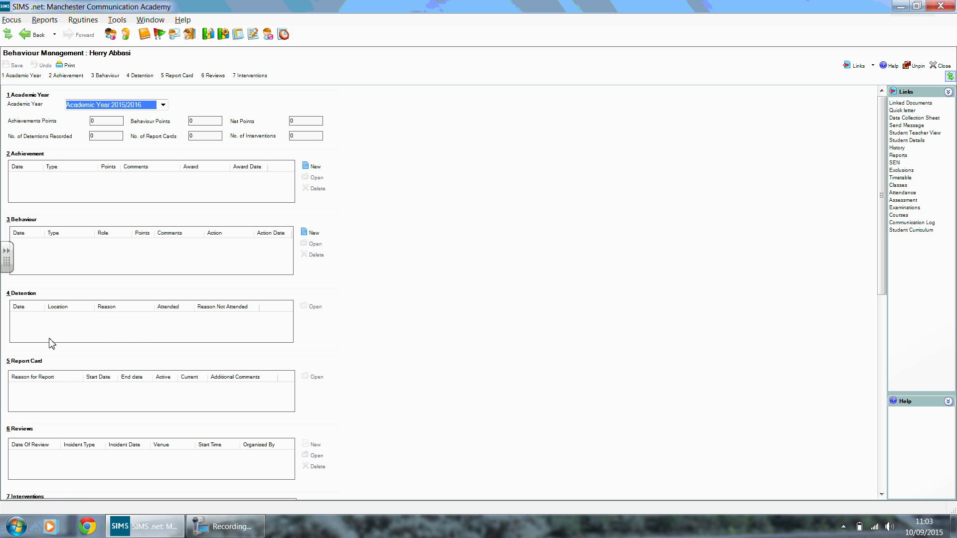
pyautogui.click(309, 234)
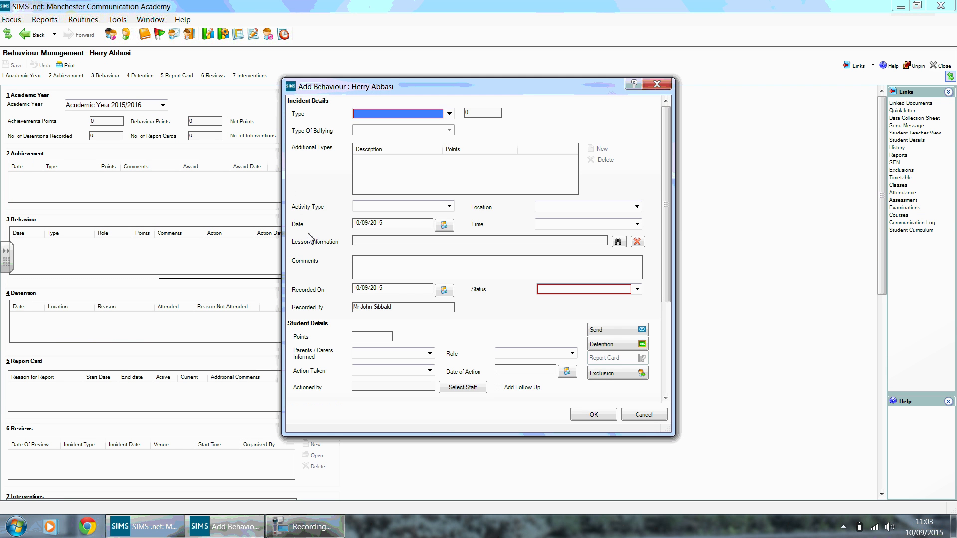
pyautogui.click(449, 114)
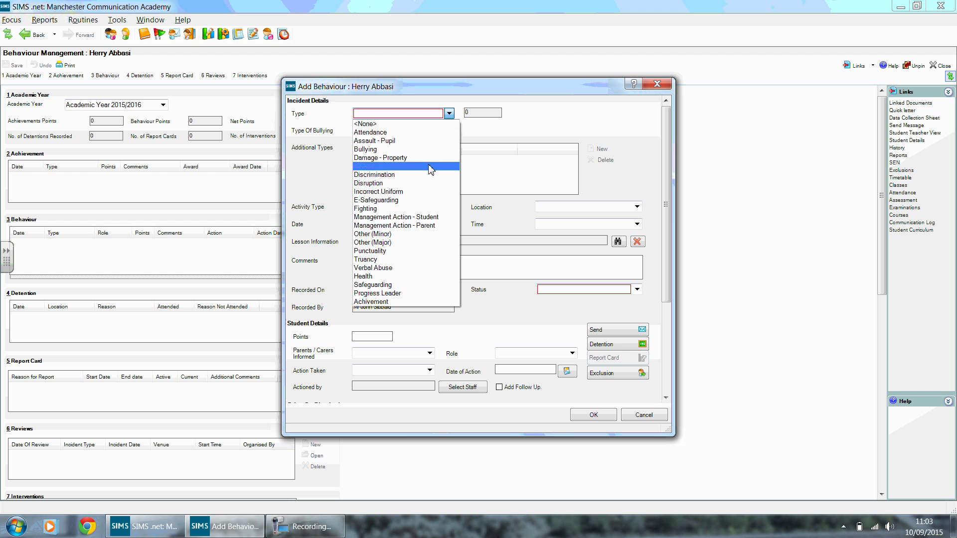
pyautogui.click(385, 293)
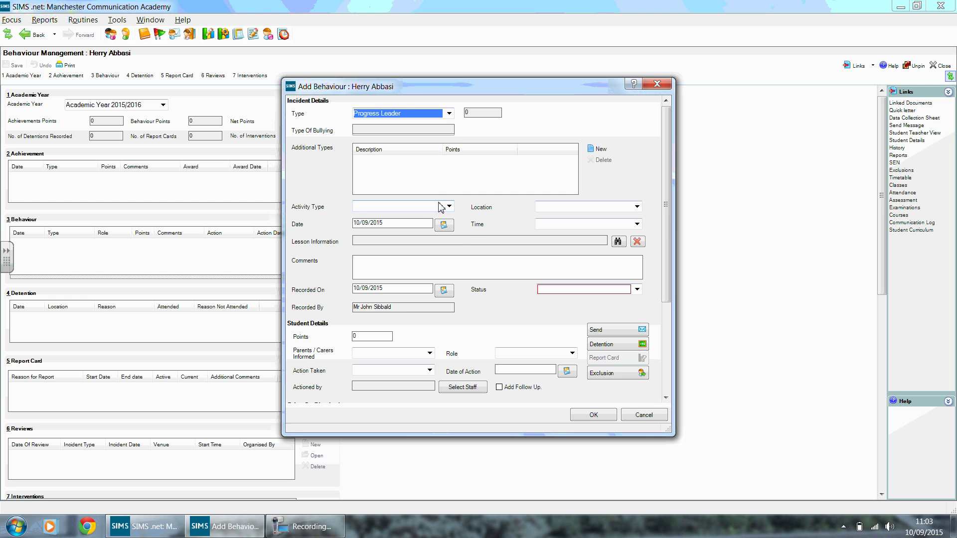
pyautogui.click(448, 207)
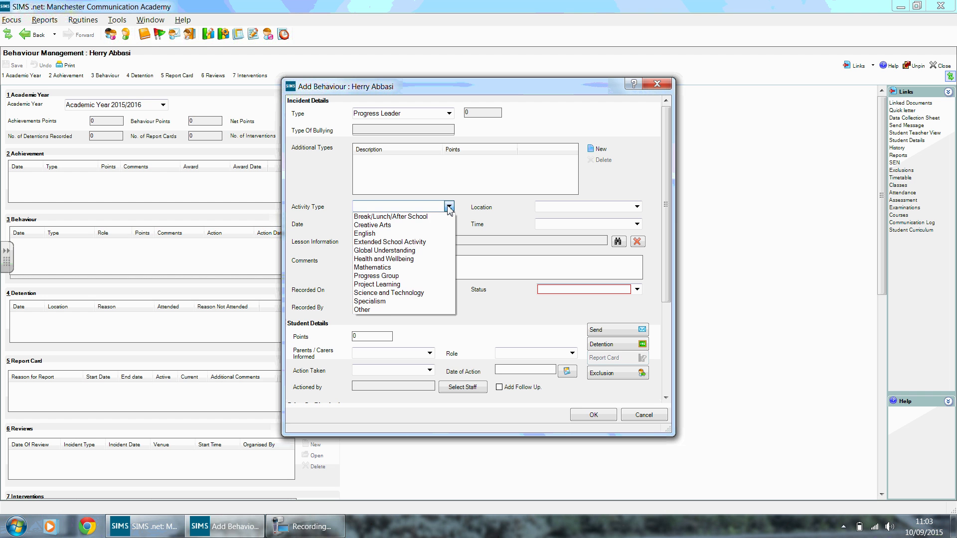
pyautogui.click(404, 276)
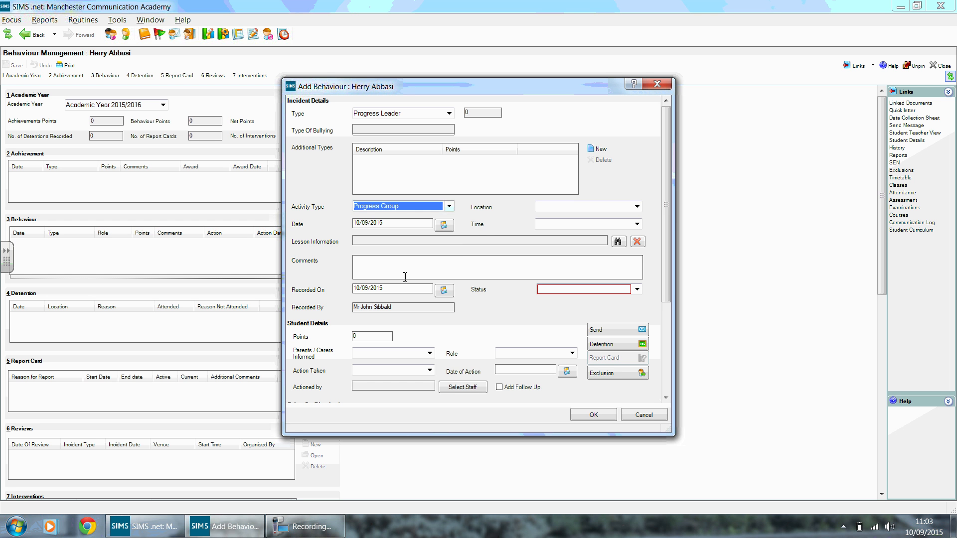
# - Set the behaviour entry's status to Resolved and the action taken to Parent Meeting, and accept the entry
pyautogui.click(405, 275)
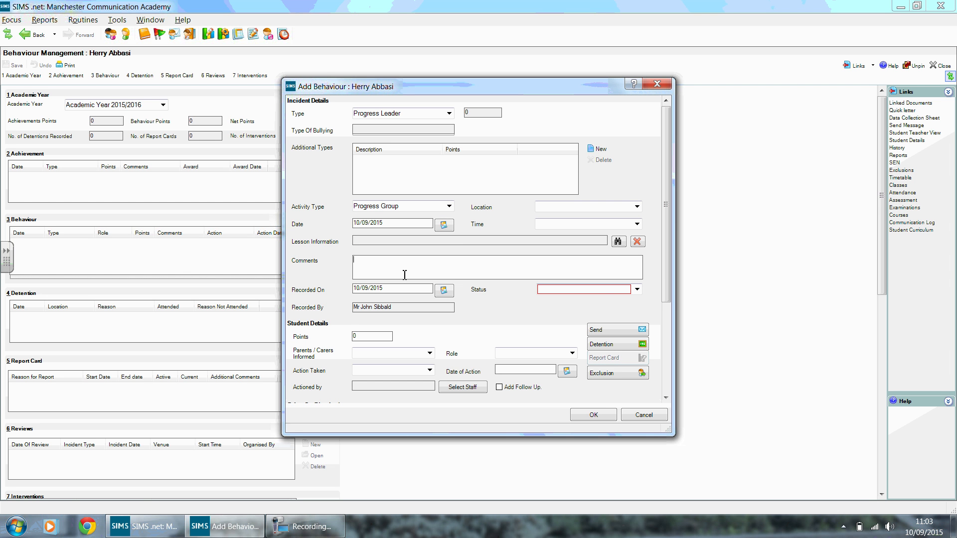
pyautogui.click(638, 291)
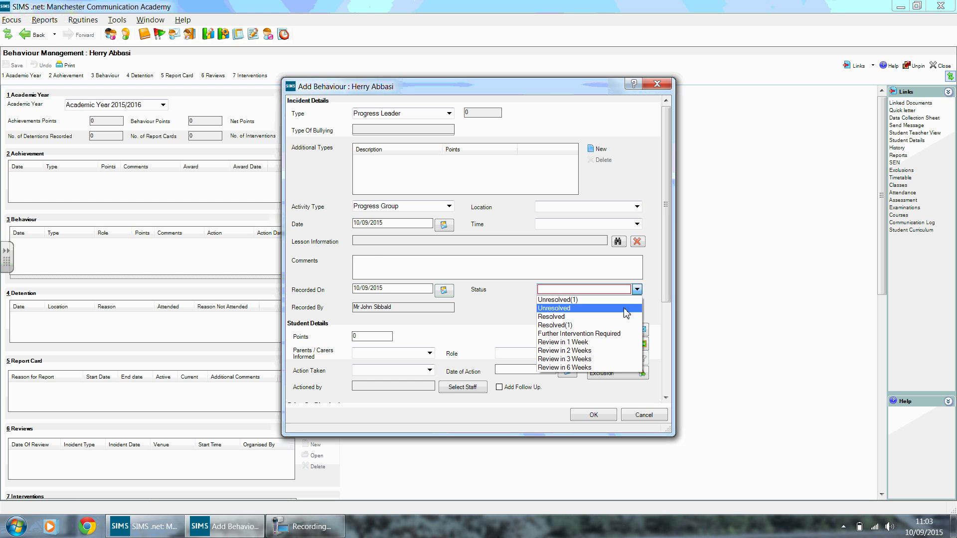
pyautogui.click(603, 318)
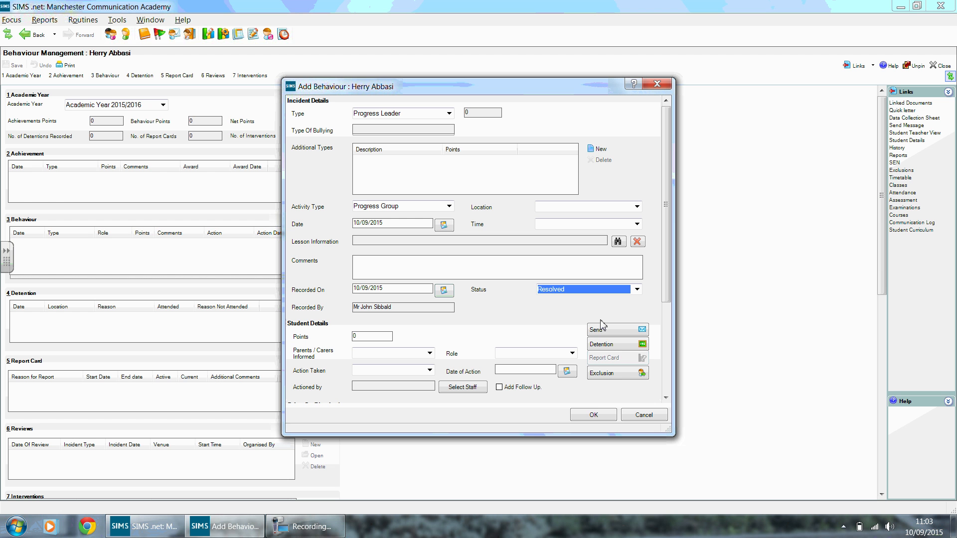
pyautogui.click(430, 371)
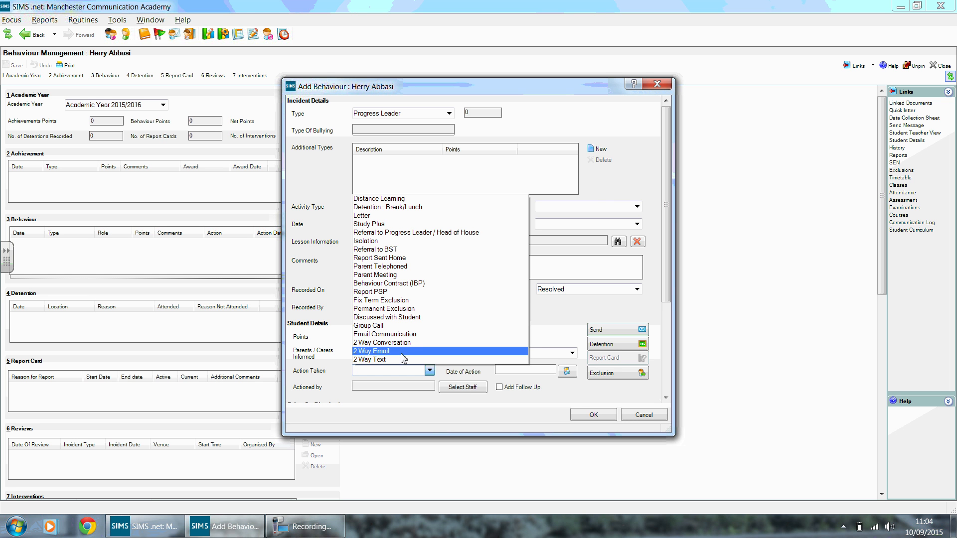
pyautogui.click(389, 275)
pyautogui.click(593, 414)
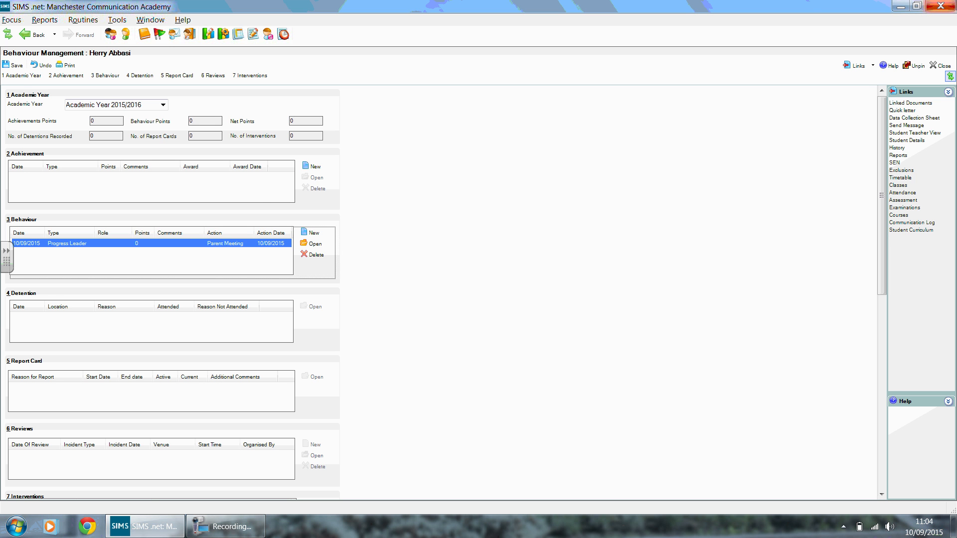
# - Close the student's behaviour record without saving the changes and return to the home page
pyautogui.click(942, 65)
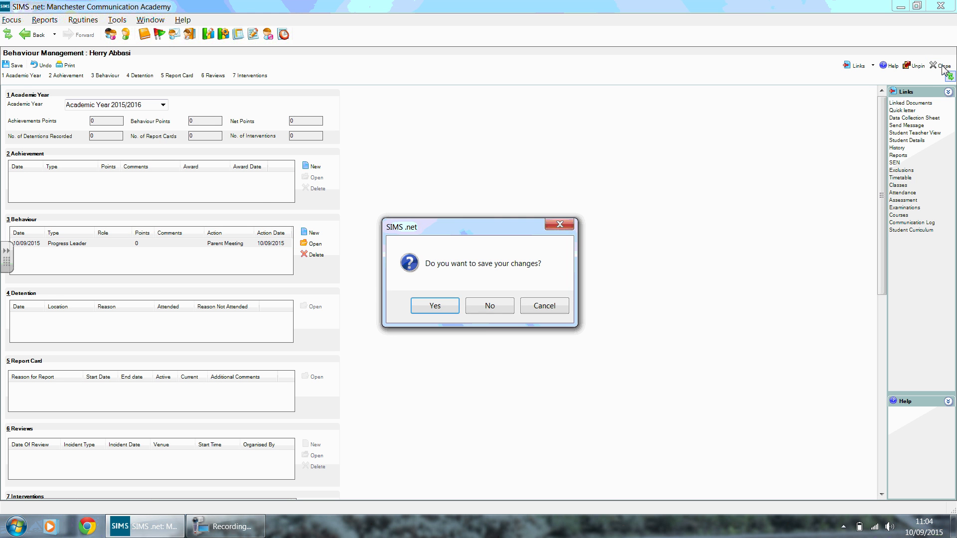
pyautogui.click(482, 309)
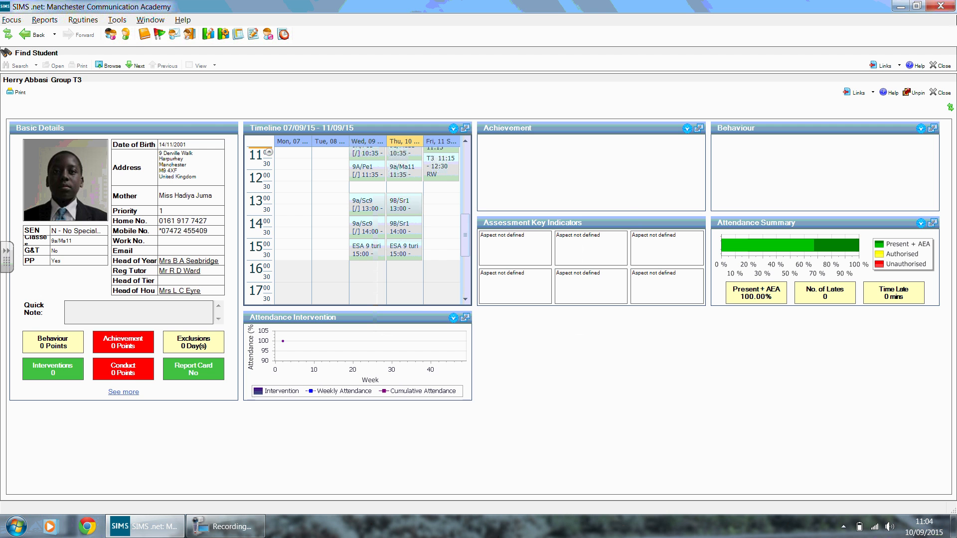
pyautogui.click(938, 65)
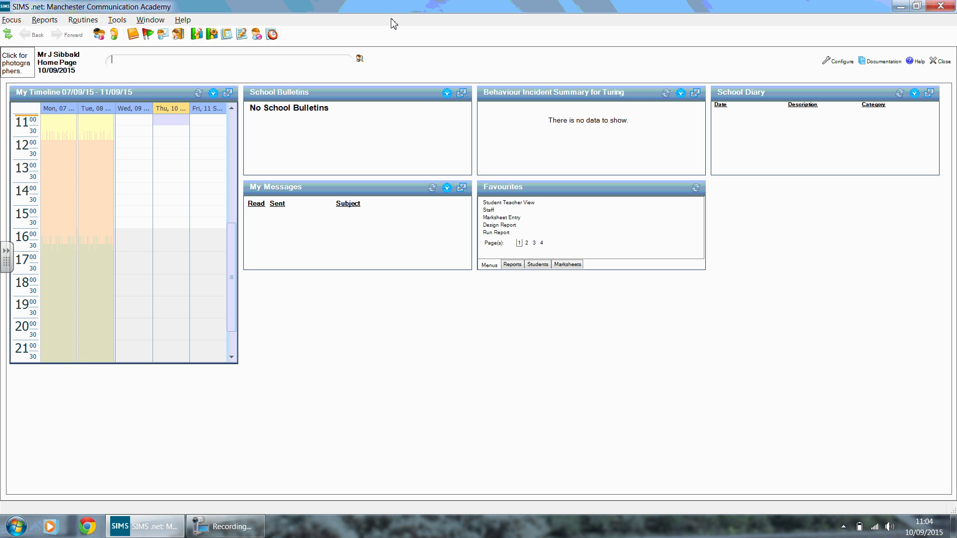
# - Find the student-focused report "Progress Leaders - To be contacted" in the report browser and start running it
pyautogui.click(41, 21)
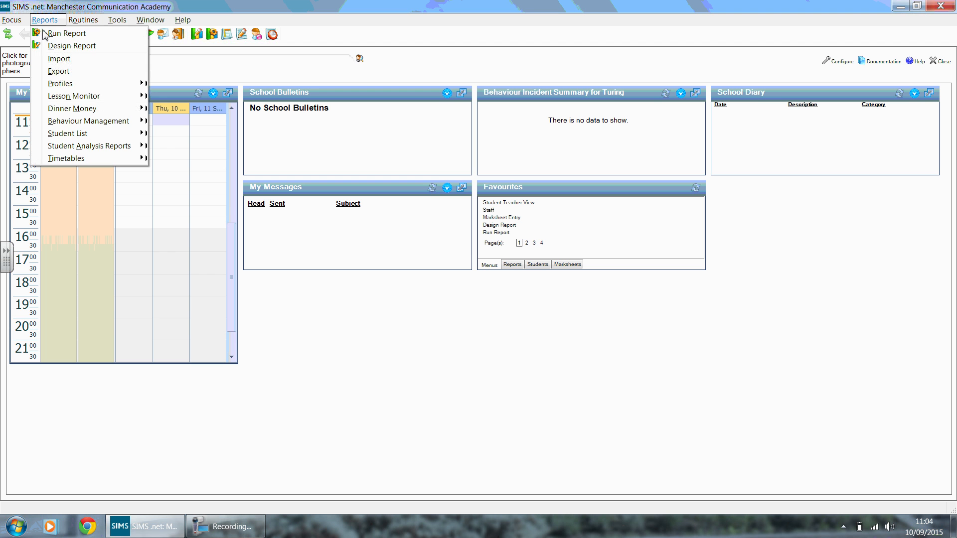
pyautogui.click(47, 35)
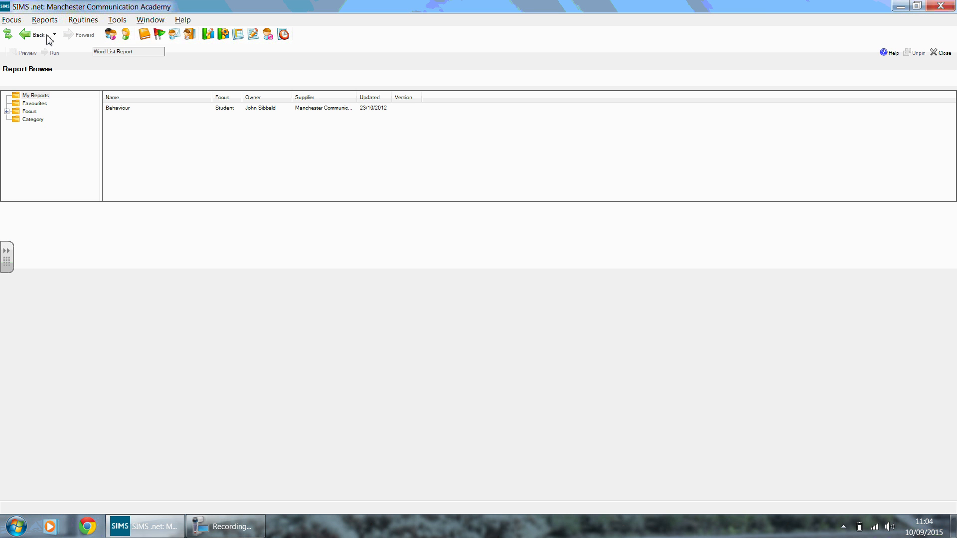
pyautogui.click(7, 111)
pyautogui.click(31, 105)
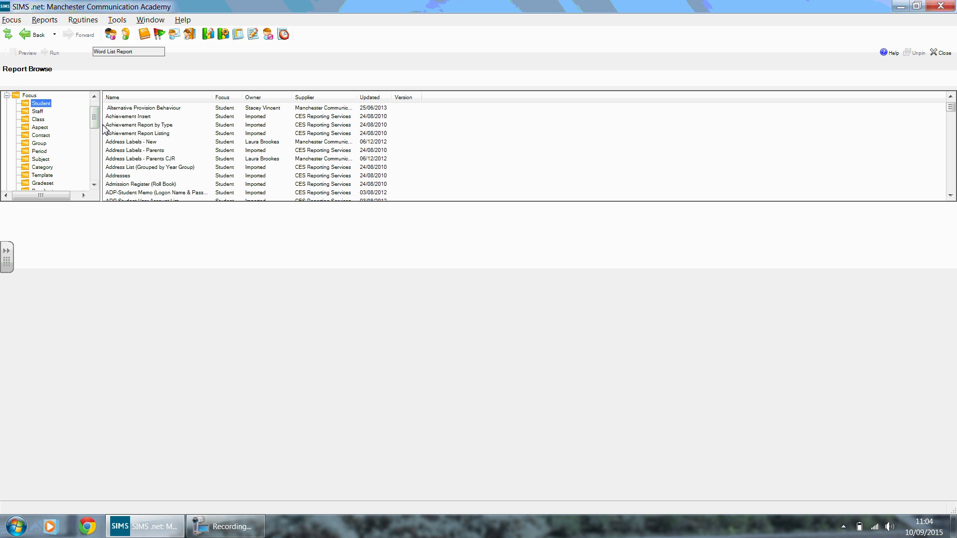
pyautogui.click(138, 134)
pyautogui.write('pro')
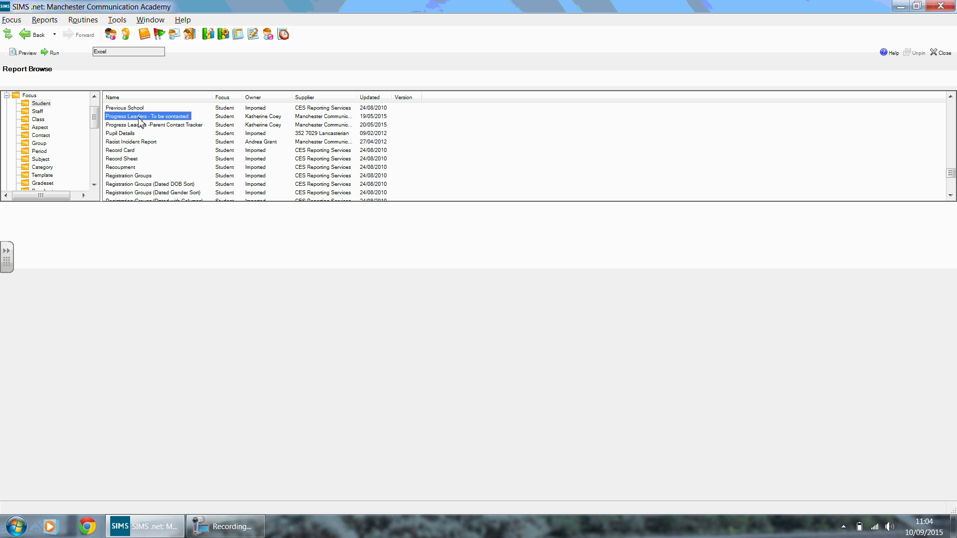
pyautogui.doubleClick(140, 120)
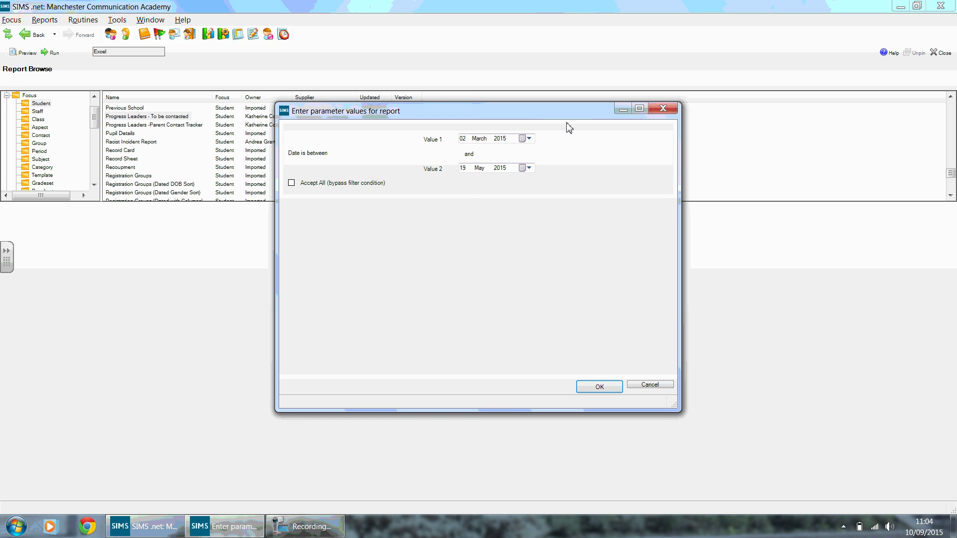
# - Set the start of the report's date range to 01 September 2015
pyautogui.click(526, 140)
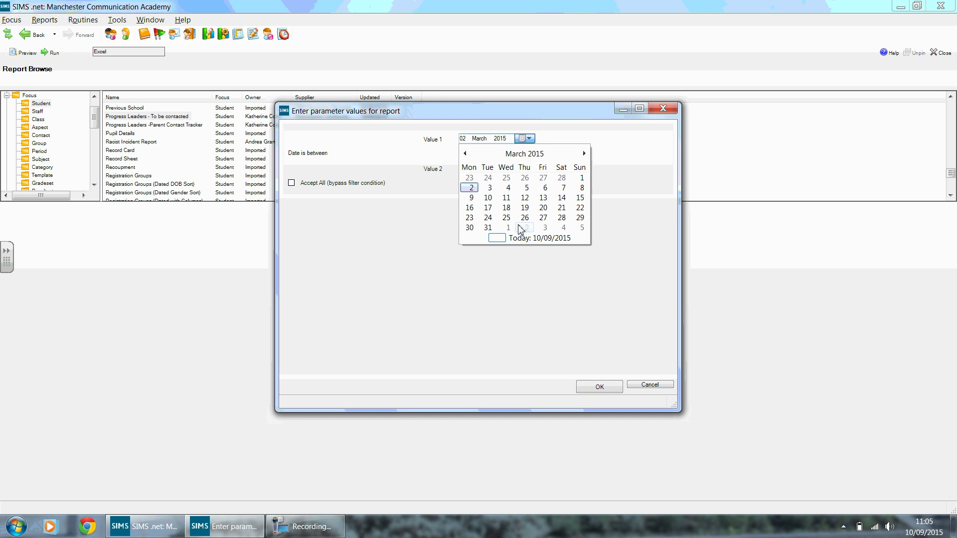
pyautogui.click(520, 238)
pyautogui.click(529, 139)
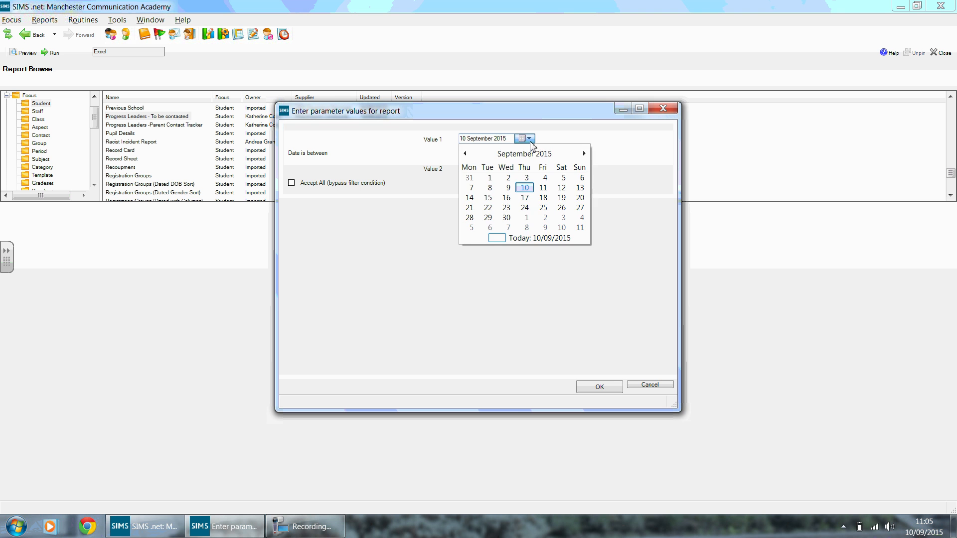
pyautogui.click(492, 179)
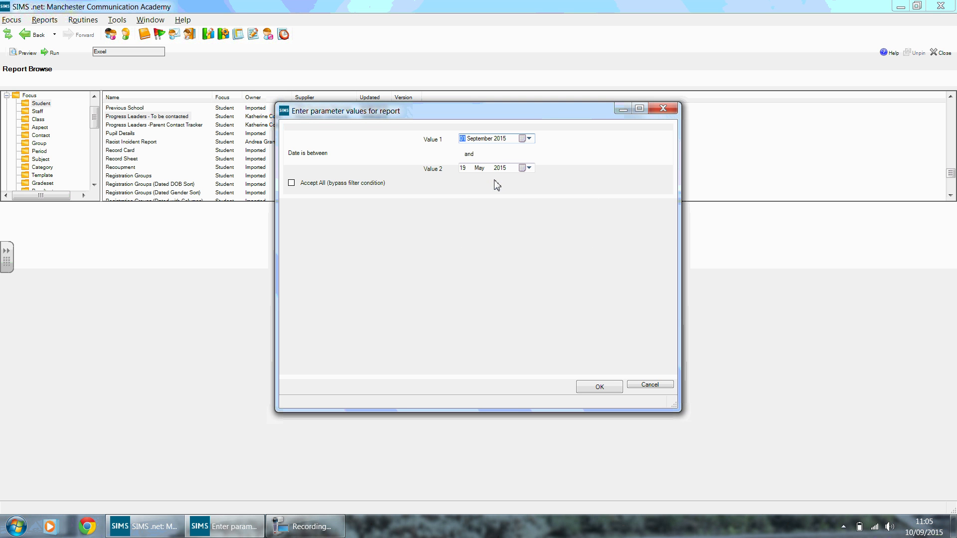
# - Set the end of the report's date range to 29 October 2015 and run the report
pyautogui.click(529, 168)
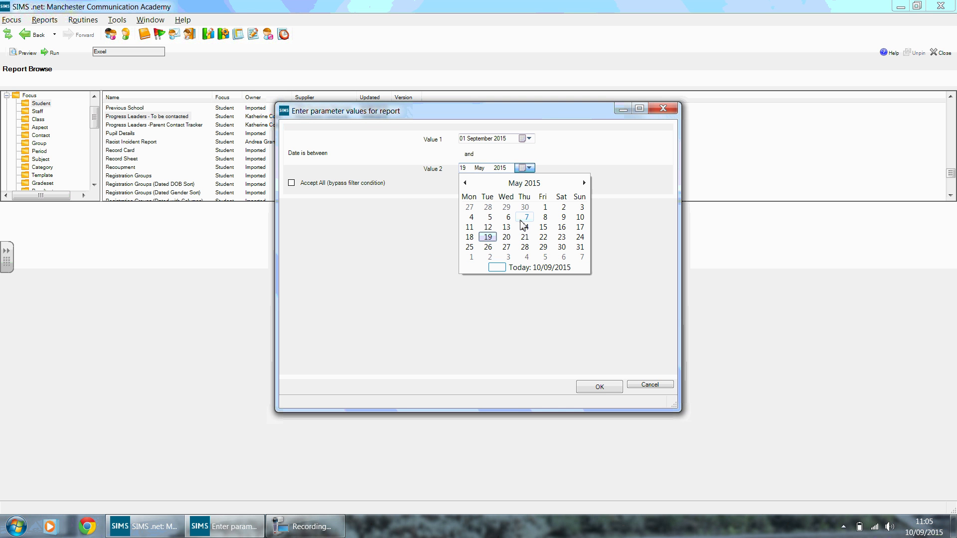
pyautogui.click(513, 268)
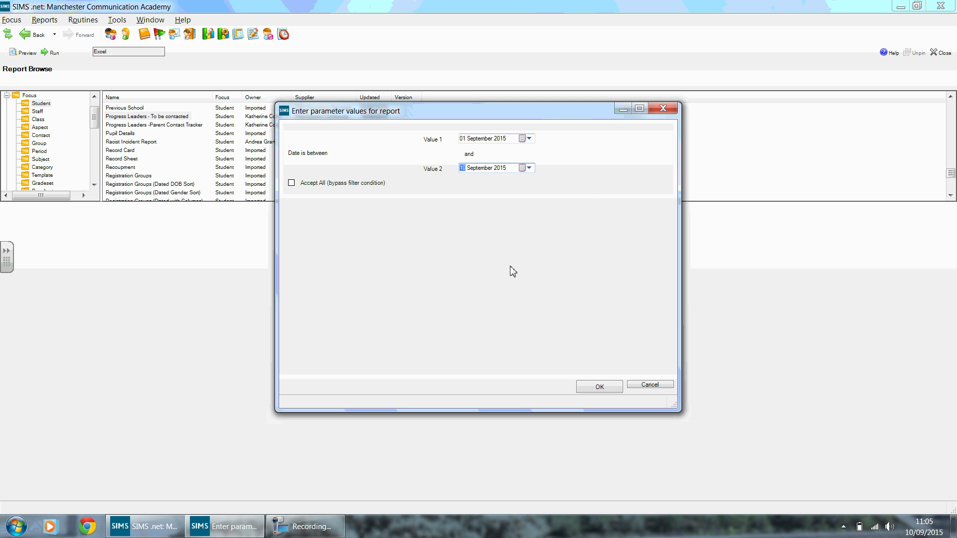
pyautogui.click(529, 168)
pyautogui.click(585, 183)
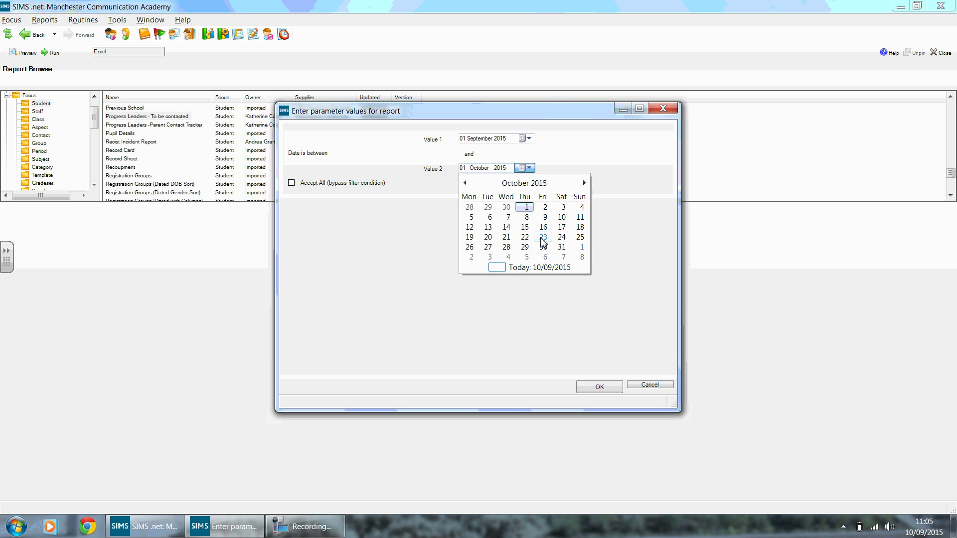
pyautogui.click(524, 247)
pyautogui.click(596, 388)
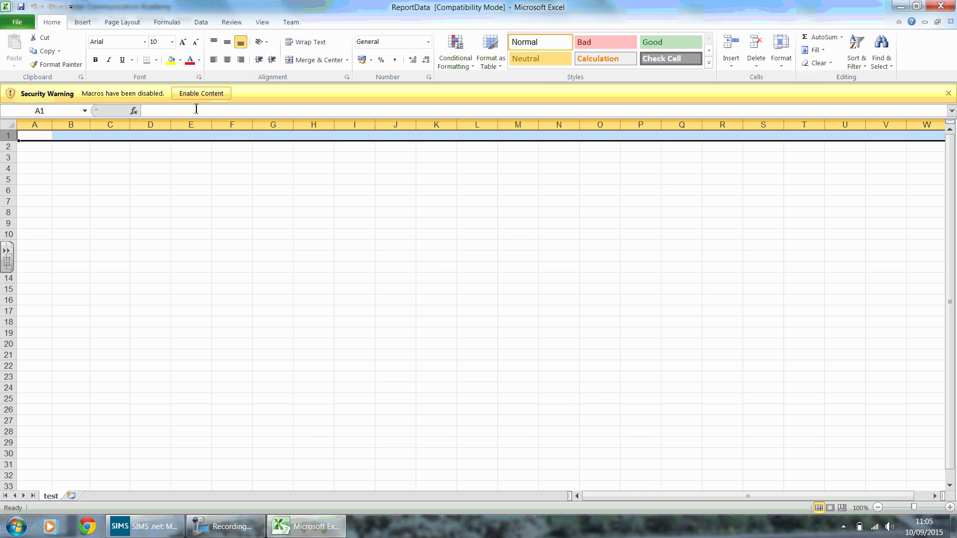
# - Enable the macros in the exported report workbook and close the print preview to reach the data sheet
pyautogui.click(200, 93)
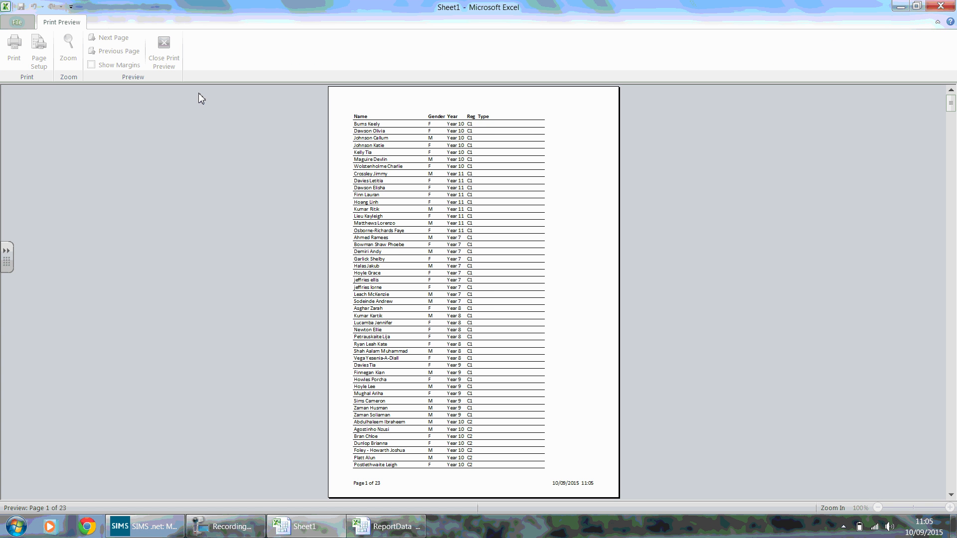
pyautogui.click(941, 6)
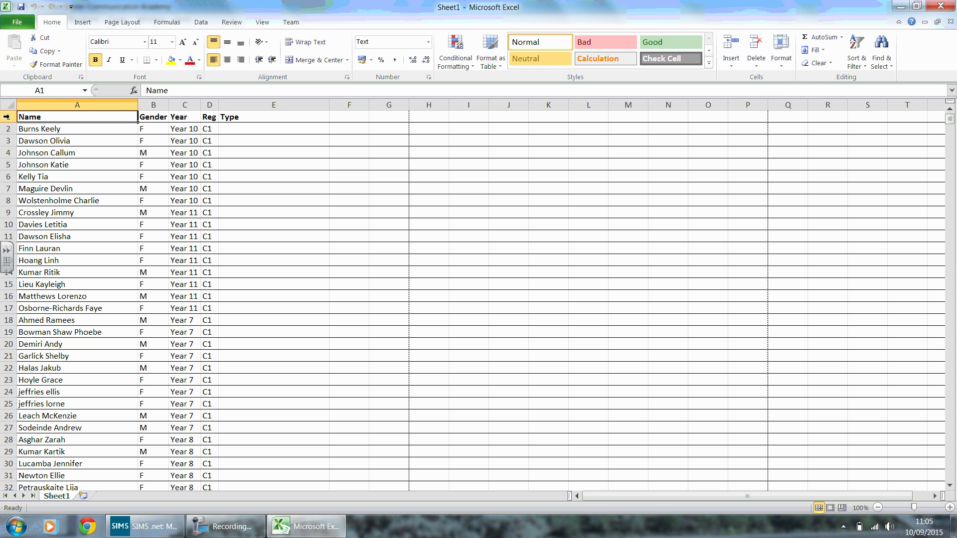
# - Add filters to the header row of the exported student list
pyautogui.click(8, 117)
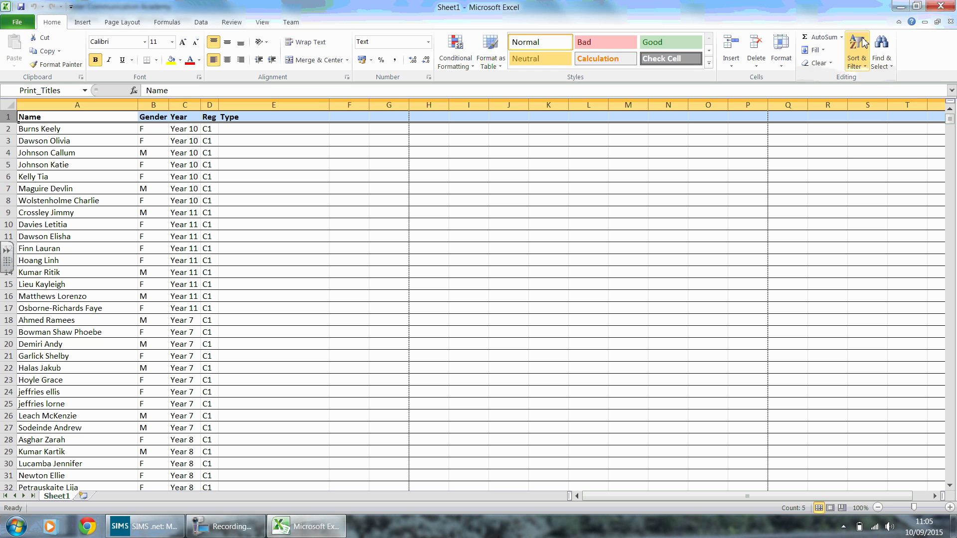
pyautogui.click(855, 68)
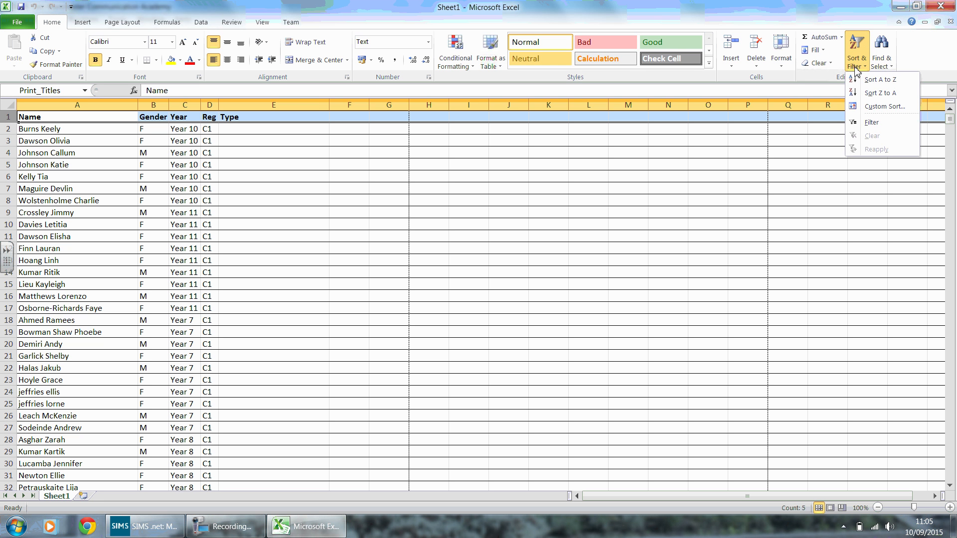
pyautogui.click(853, 125)
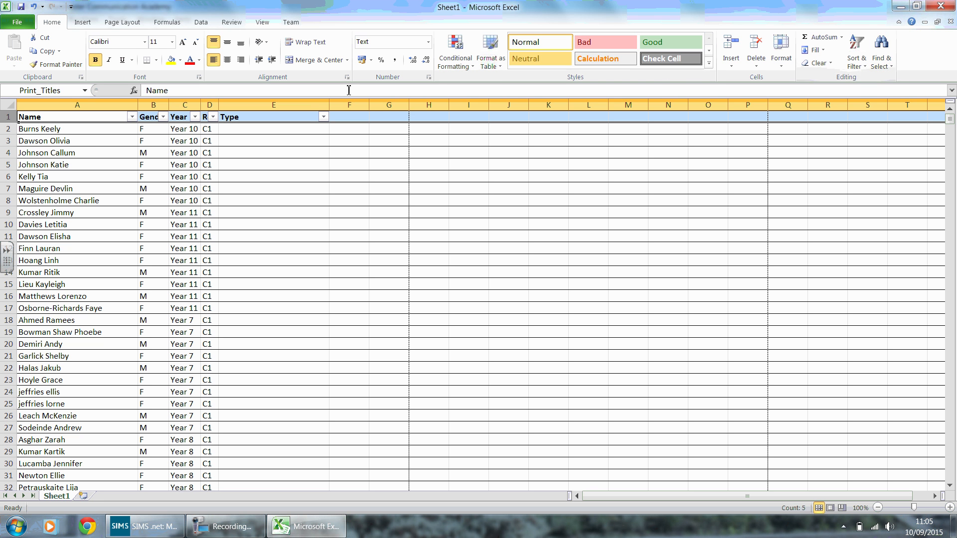
# - Filter the Reg column to show only the T3 registration group
pyautogui.click(213, 117)
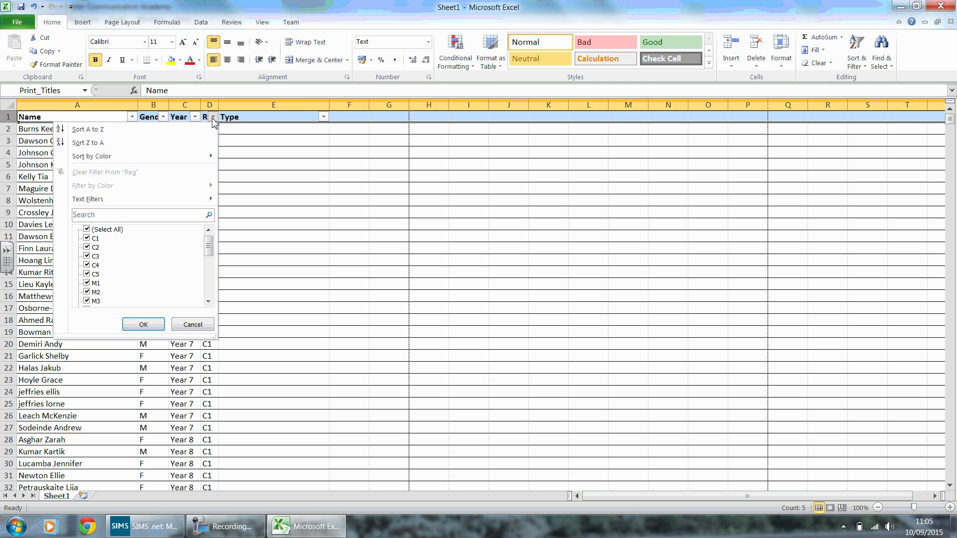
pyautogui.click(129, 219)
pyautogui.write('t3')
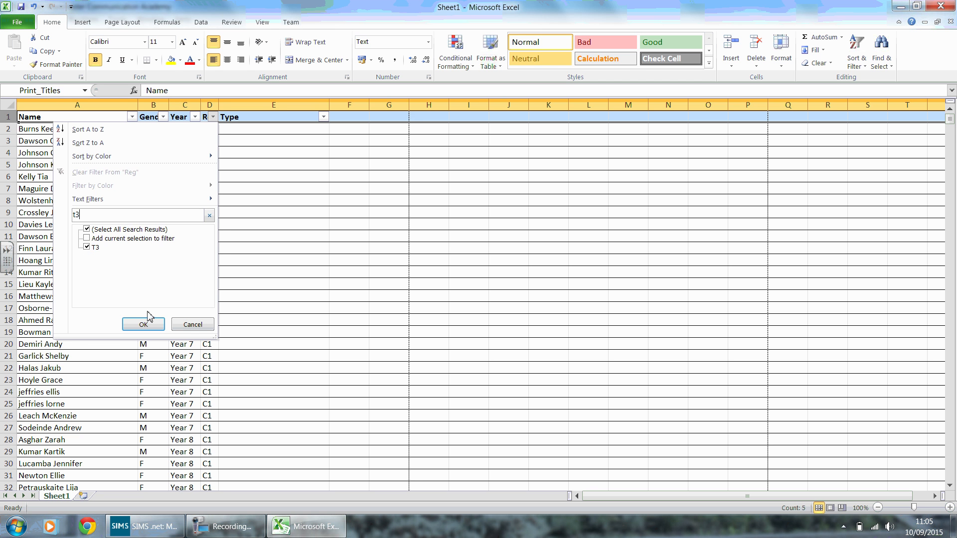
pyautogui.click(143, 323)
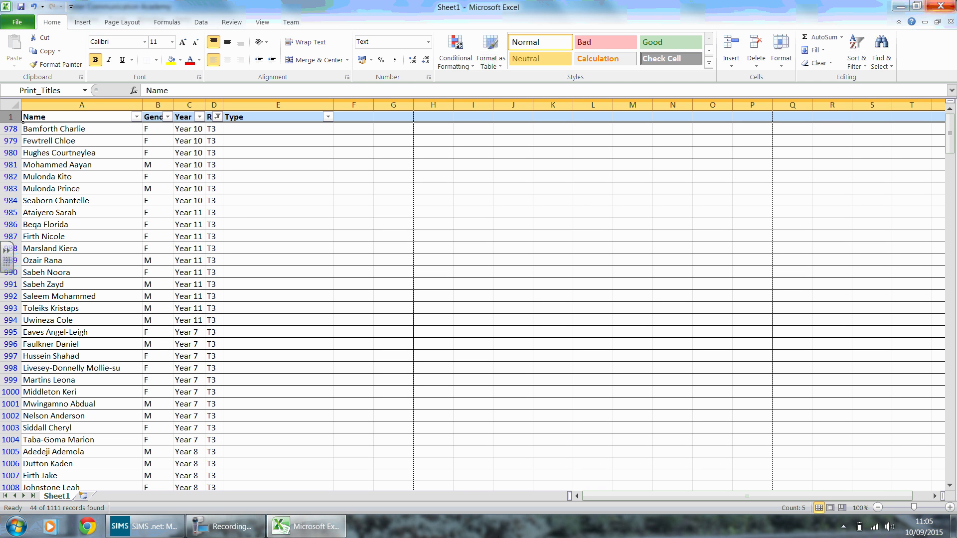
# - Close the filtered workbook without saving and close the SIMS report browser
pyautogui.click(940, 6)
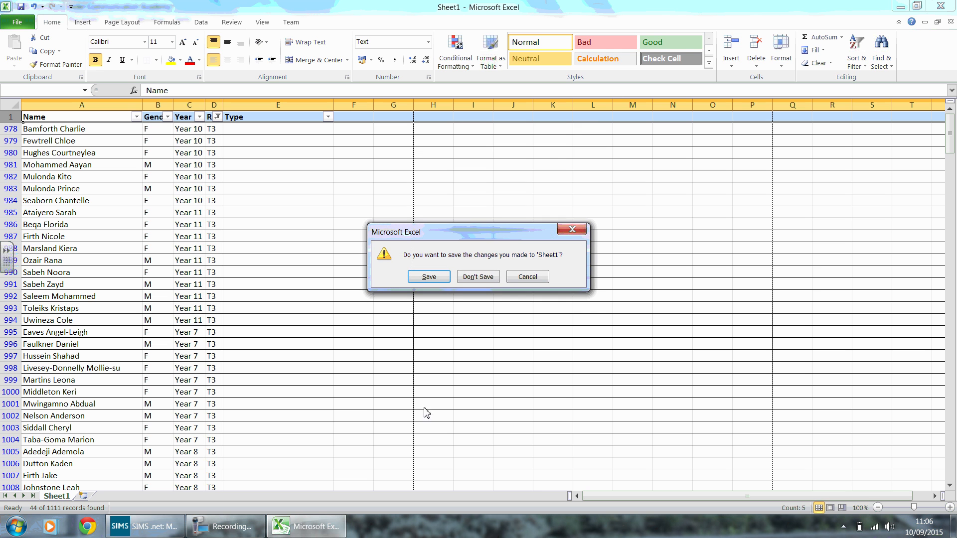
pyautogui.click(478, 277)
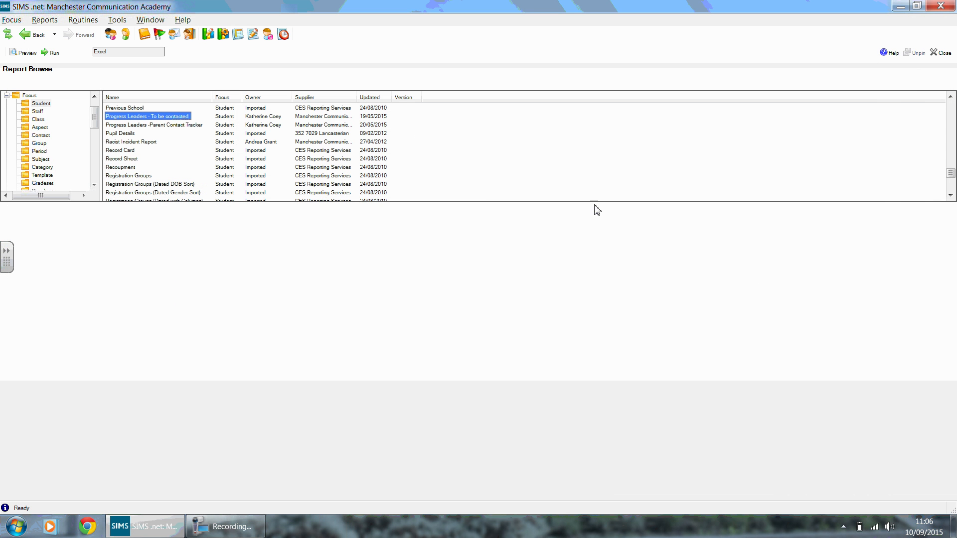
pyautogui.click(943, 56)
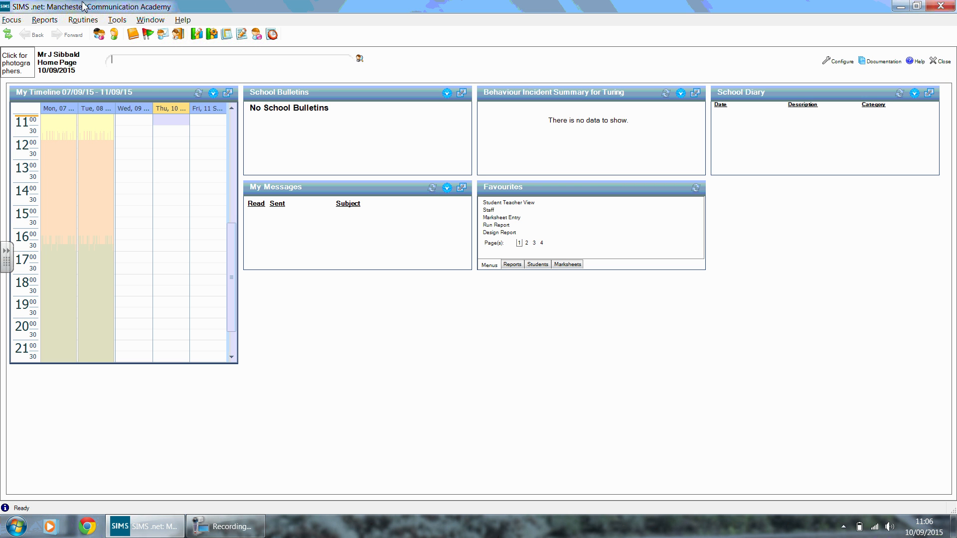
# - Reopen the report browser, find the student-focused report "Progress Leaders -Parent Contact Tracker" and start running it
pyautogui.click(43, 20)
pyautogui.click(42, 33)
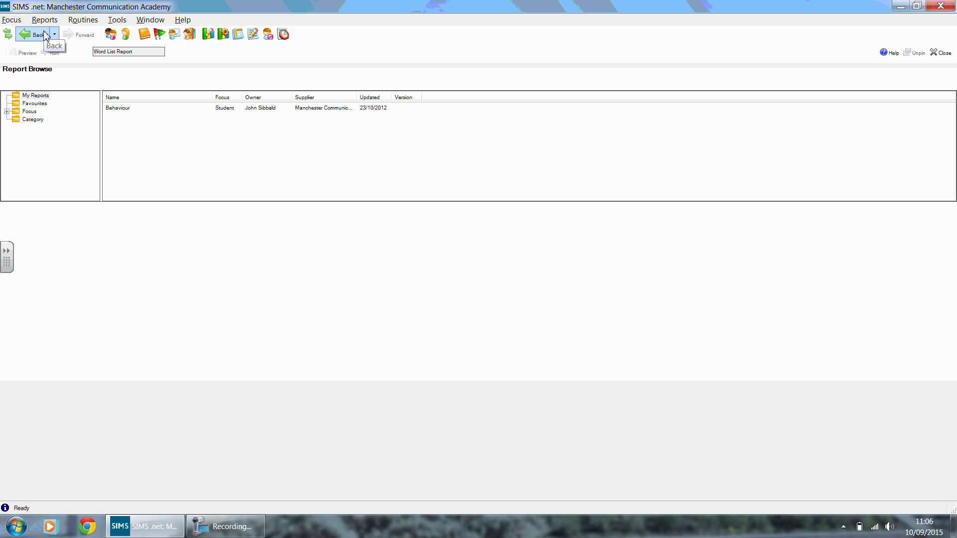
pyautogui.click(7, 111)
pyautogui.click(30, 104)
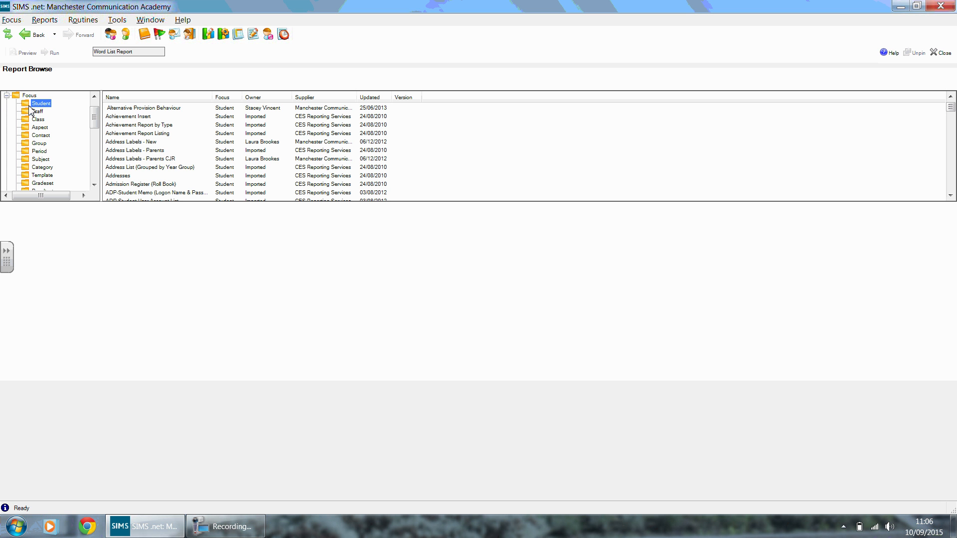
pyautogui.click(136, 143)
pyautogui.write('pr')
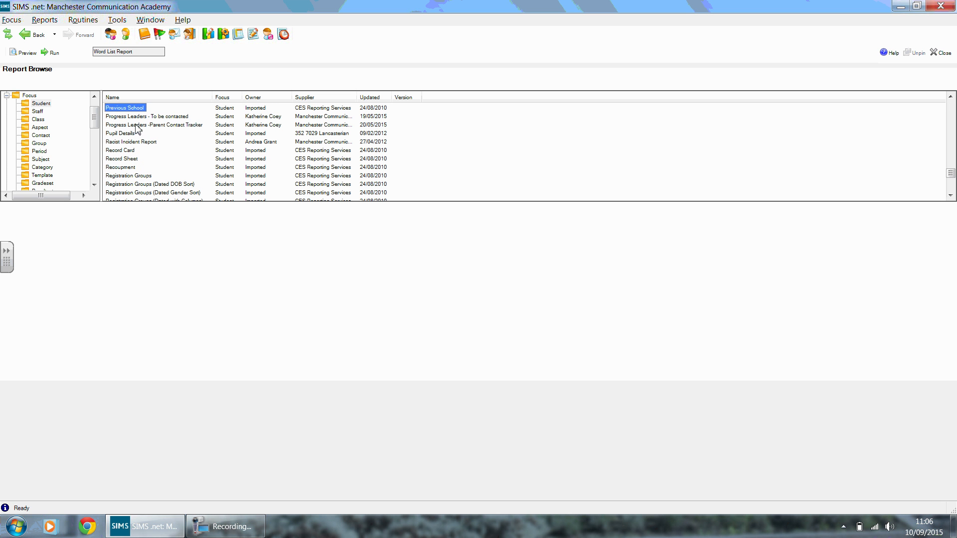
pyautogui.click(136, 126)
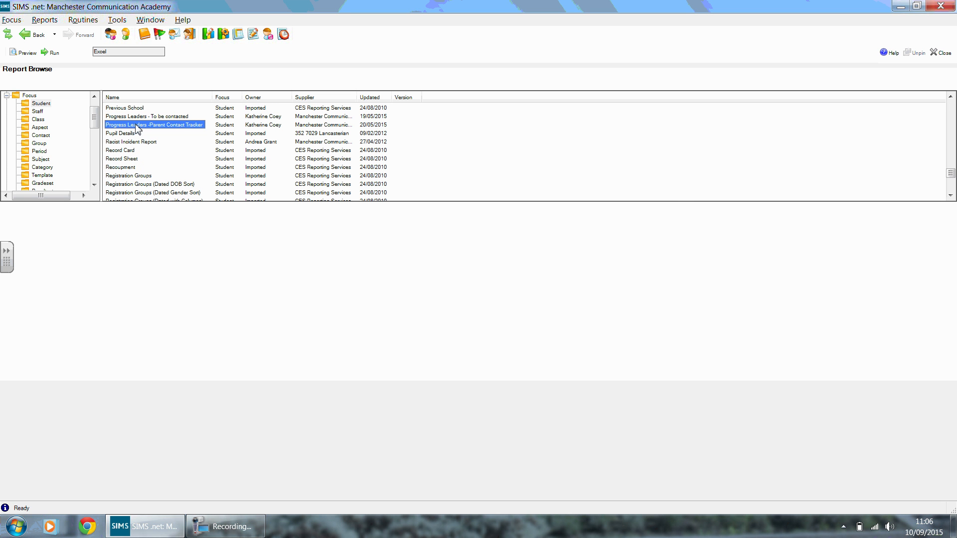
pyautogui.doubleClick(136, 125)
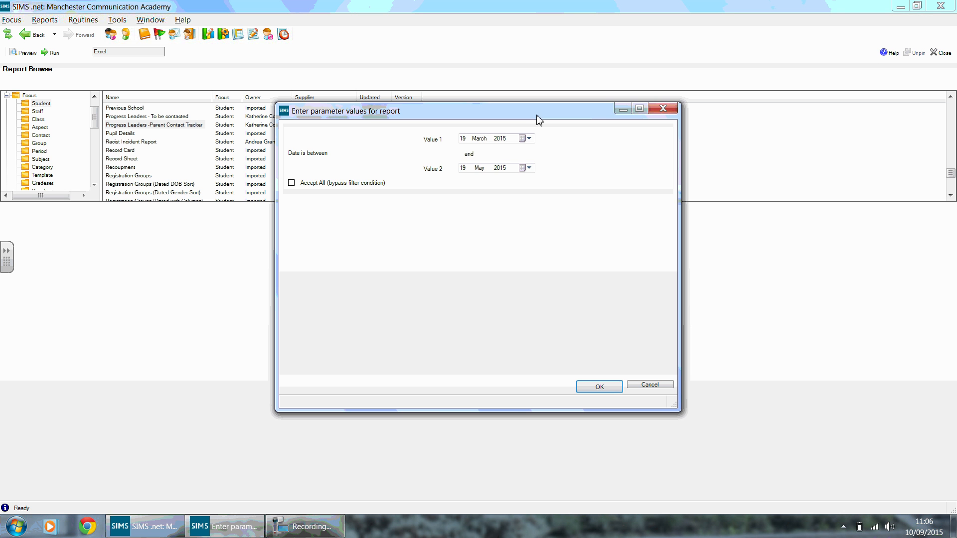
# - Set the start of the contact tracker report's date range to 01 September 2015
pyautogui.click(530, 138)
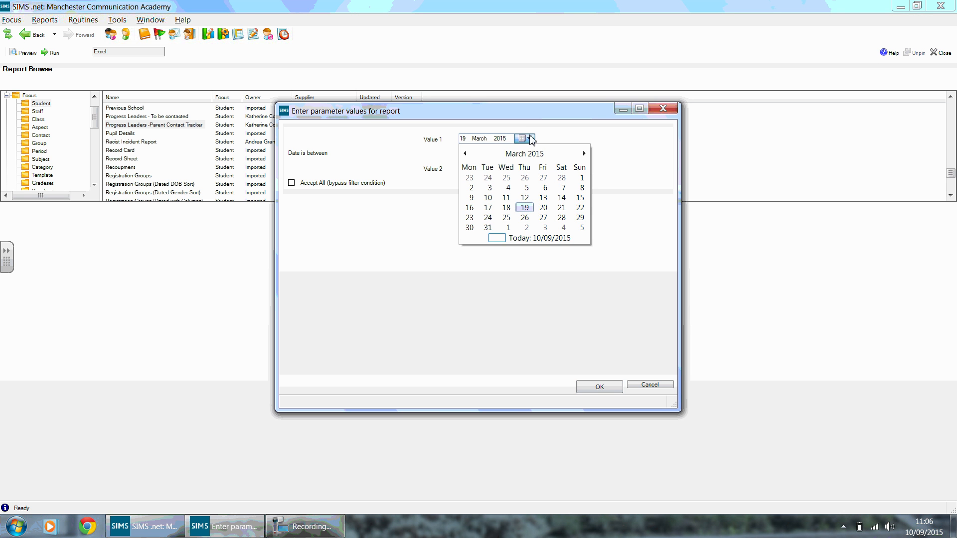
pyautogui.click(500, 238)
pyautogui.click(529, 138)
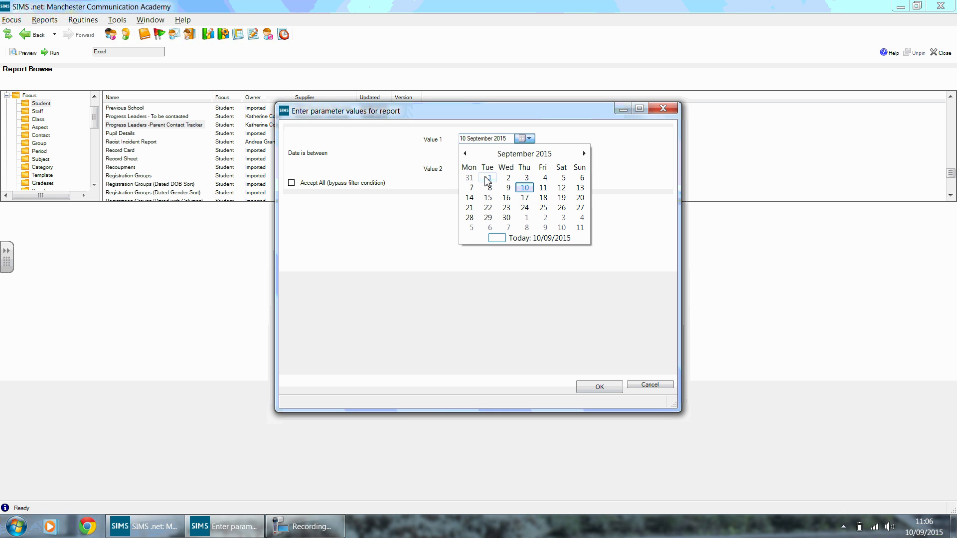
pyautogui.click(488, 180)
# - Set the end of the contact tracker report's date range to 23 October 2015 and run the report
pyautogui.click(527, 169)
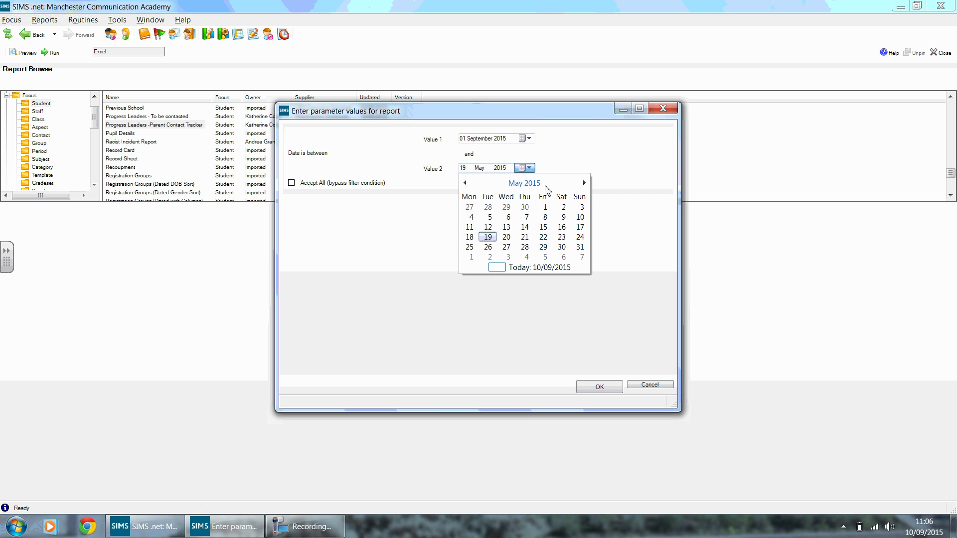
pyautogui.click(493, 269)
pyautogui.click(529, 168)
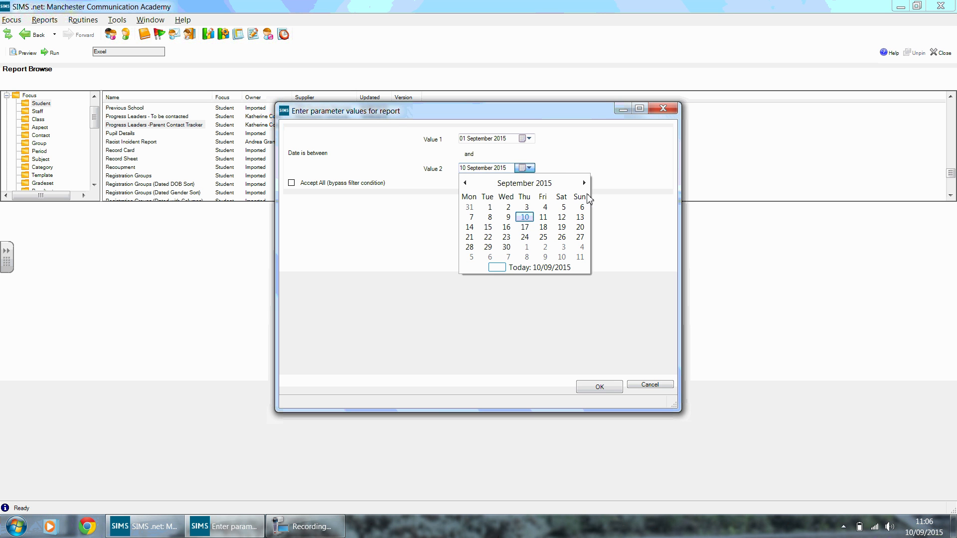
pyautogui.click(585, 183)
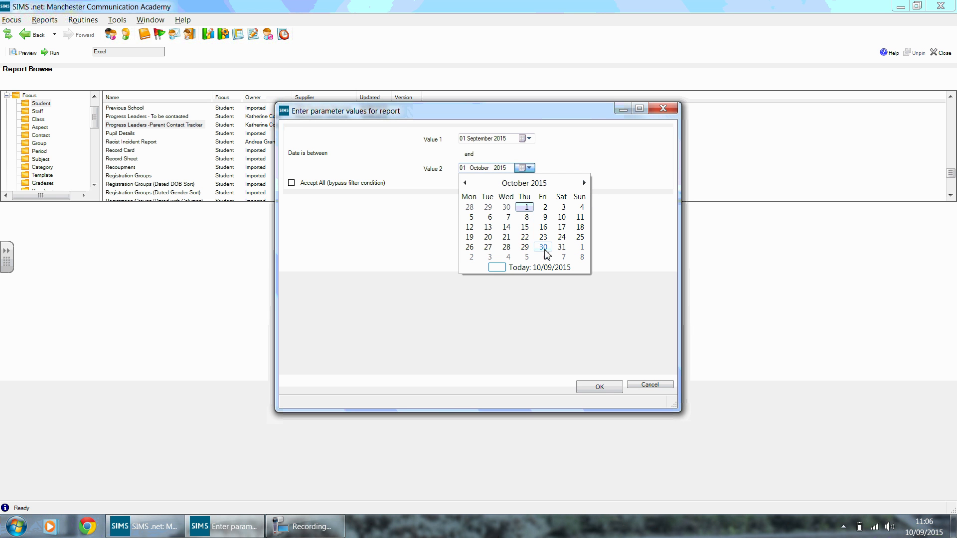
pyautogui.click(545, 239)
pyautogui.click(593, 387)
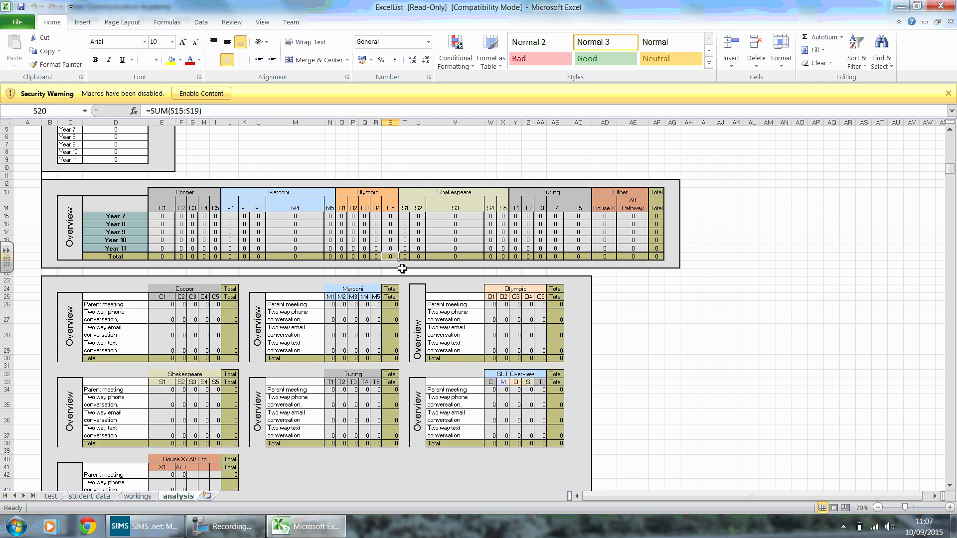
# - Enable the macros in the exported tracker workbook and review the overview tables on the analysis sheet
pyautogui.click(201, 93)
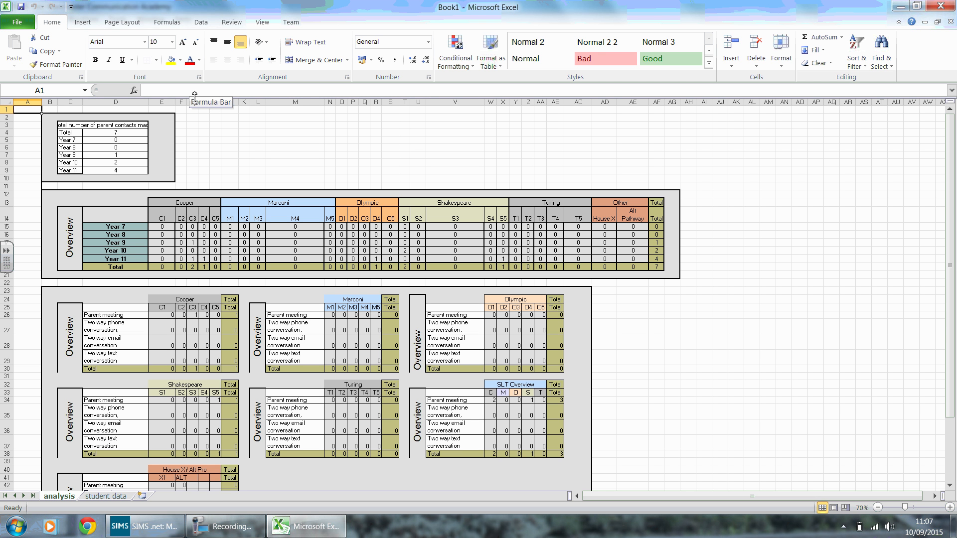
pyautogui.moveTo(951, 213); pyautogui.dragTo(952, 215)
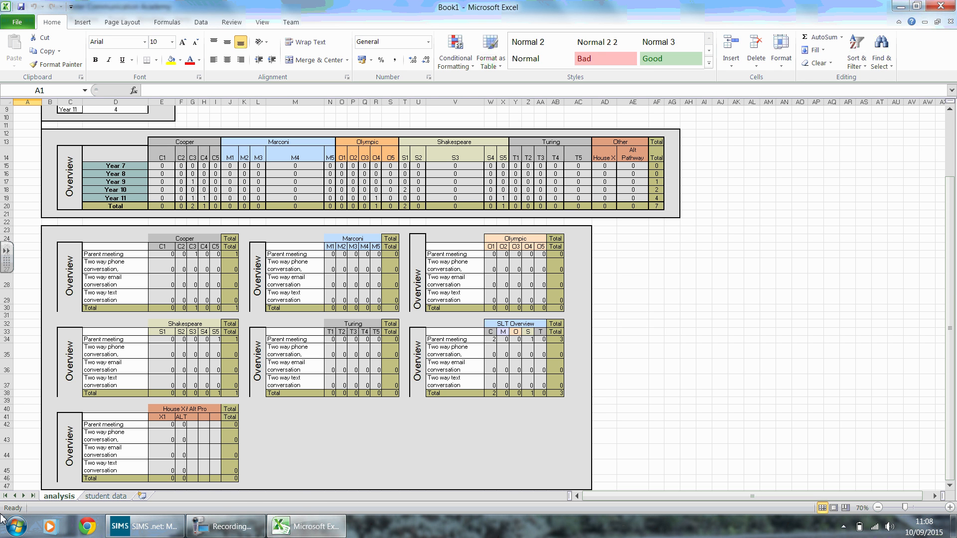
pyautogui.click(231, 530)
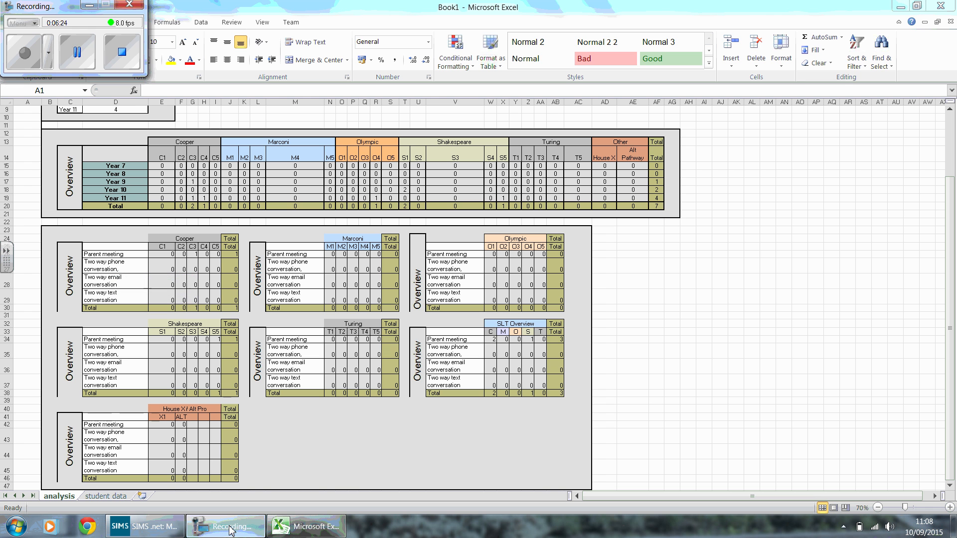